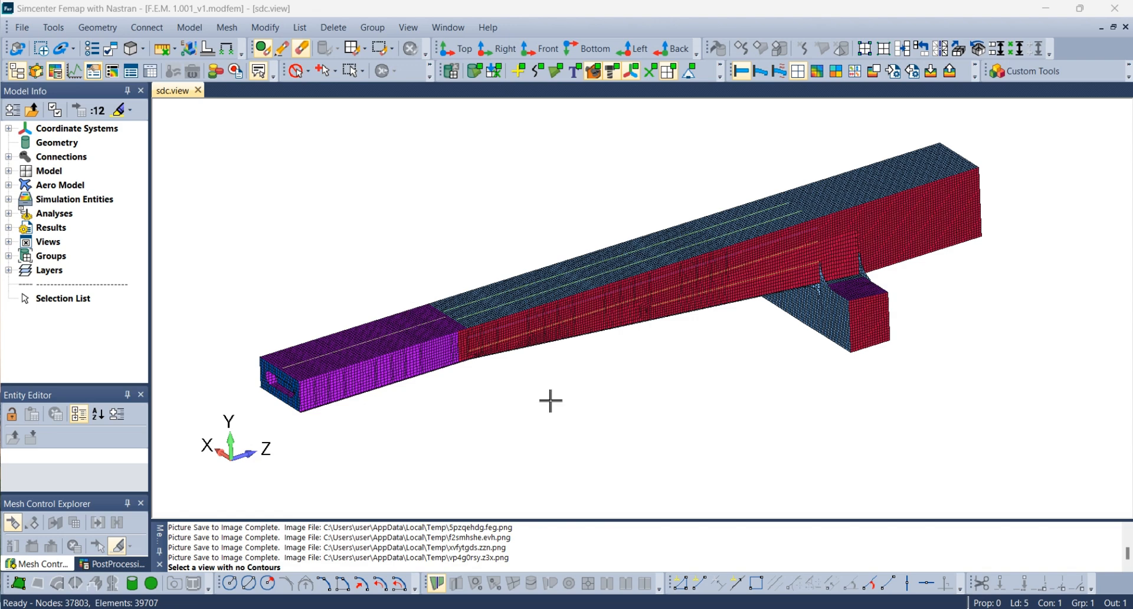
# Switch to SDC for Femap and review the model's materials, properties, FEM loads and constraints.
pyautogui.moveTo(776, 608)
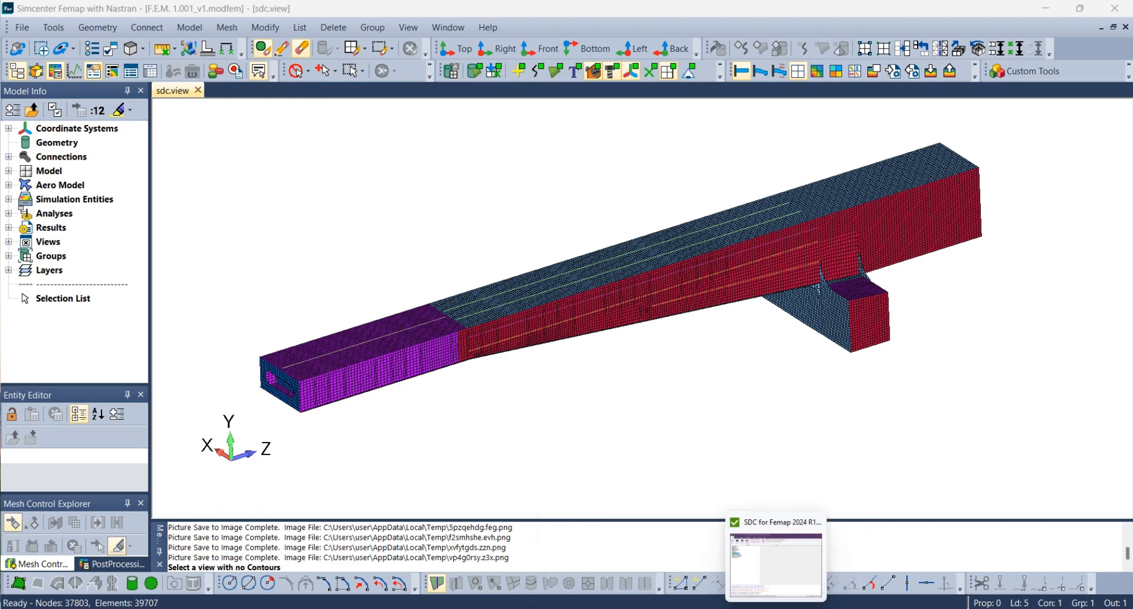
pyautogui.click(776, 564)
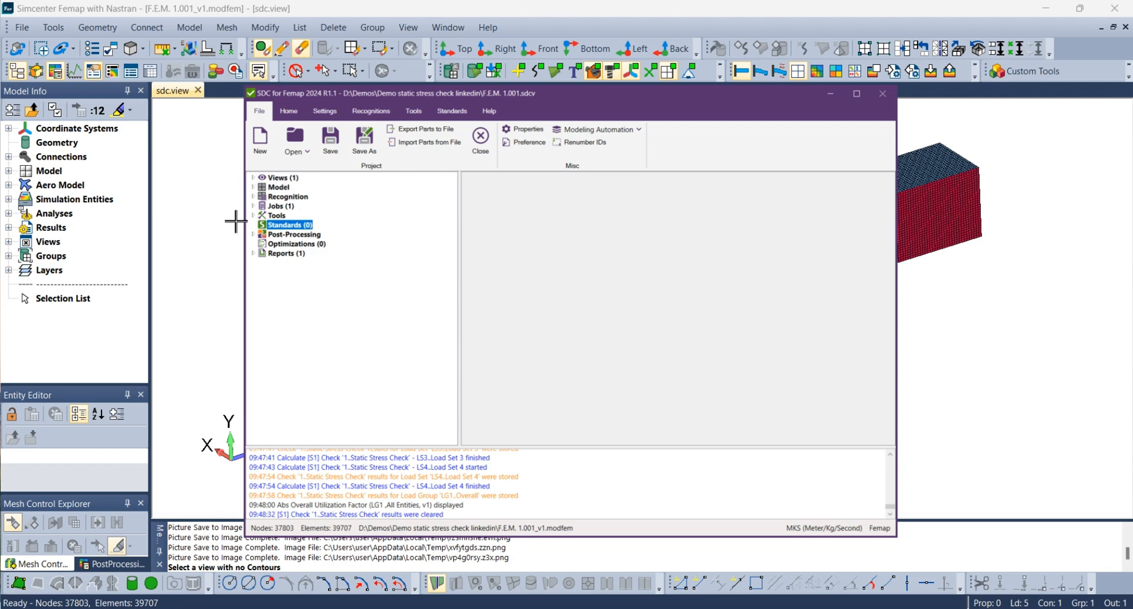
pyautogui.click(254, 188)
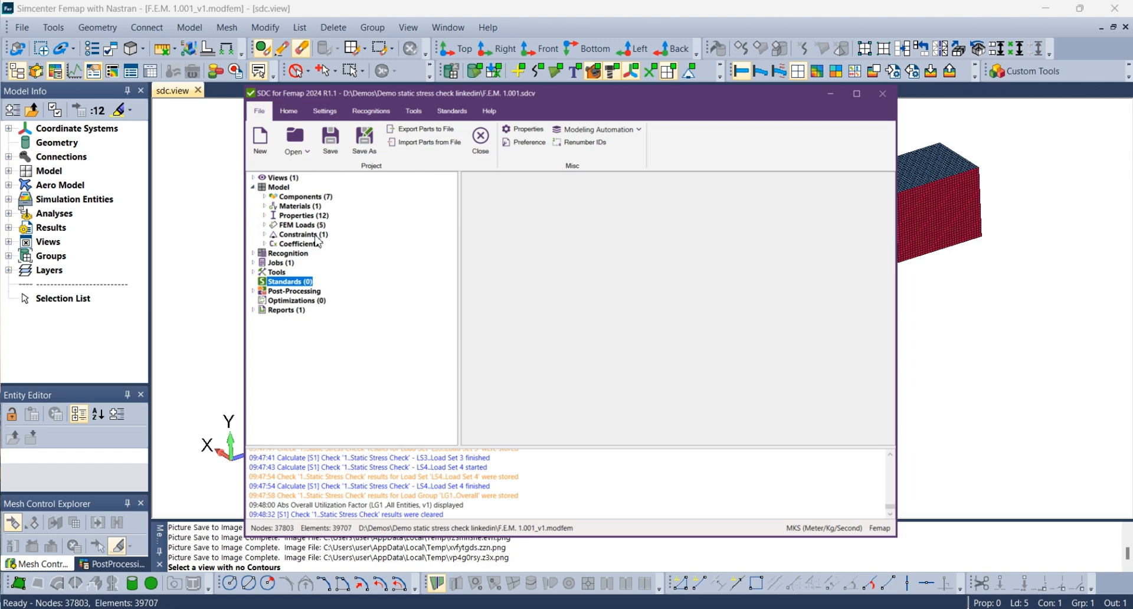
pyautogui.click(264, 206)
pyautogui.click(264, 225)
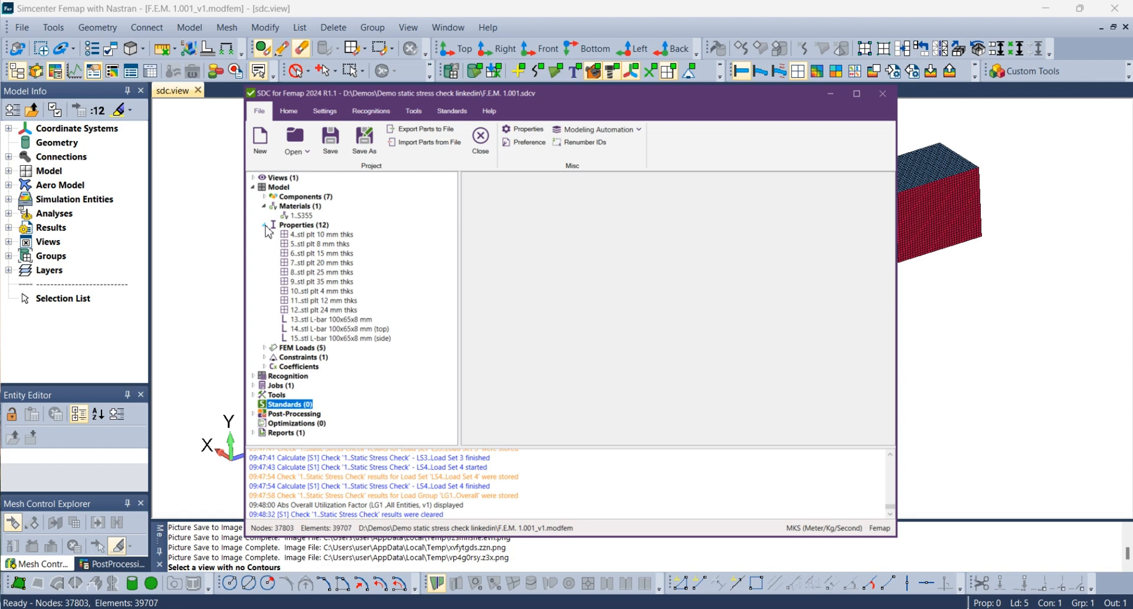
pyautogui.click(266, 349)
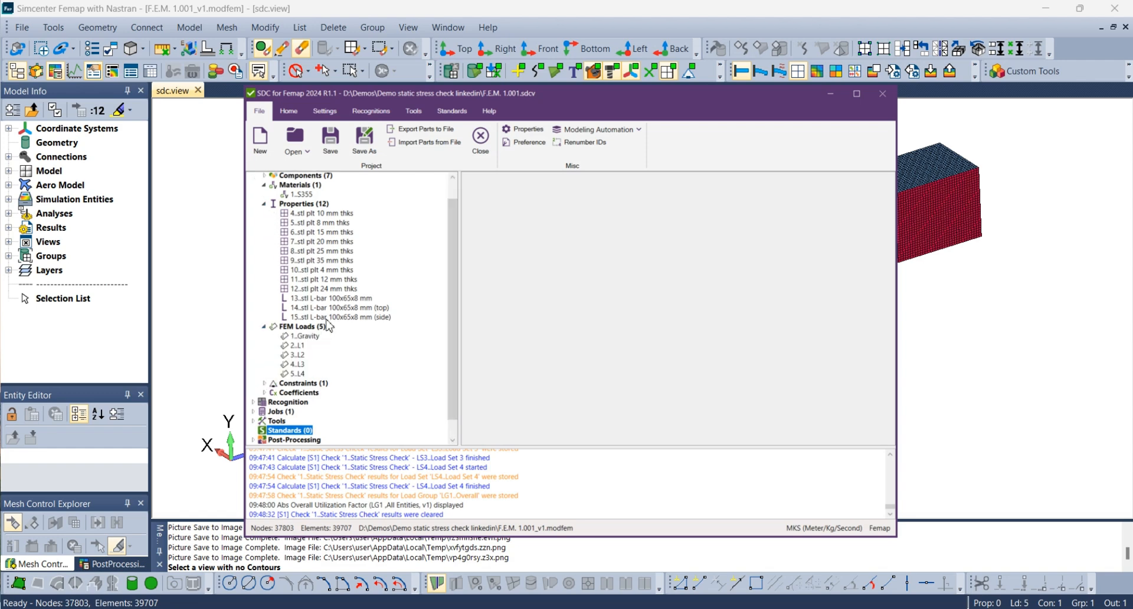
pyautogui.click(264, 384)
pyautogui.scroll(2, 327, 236)
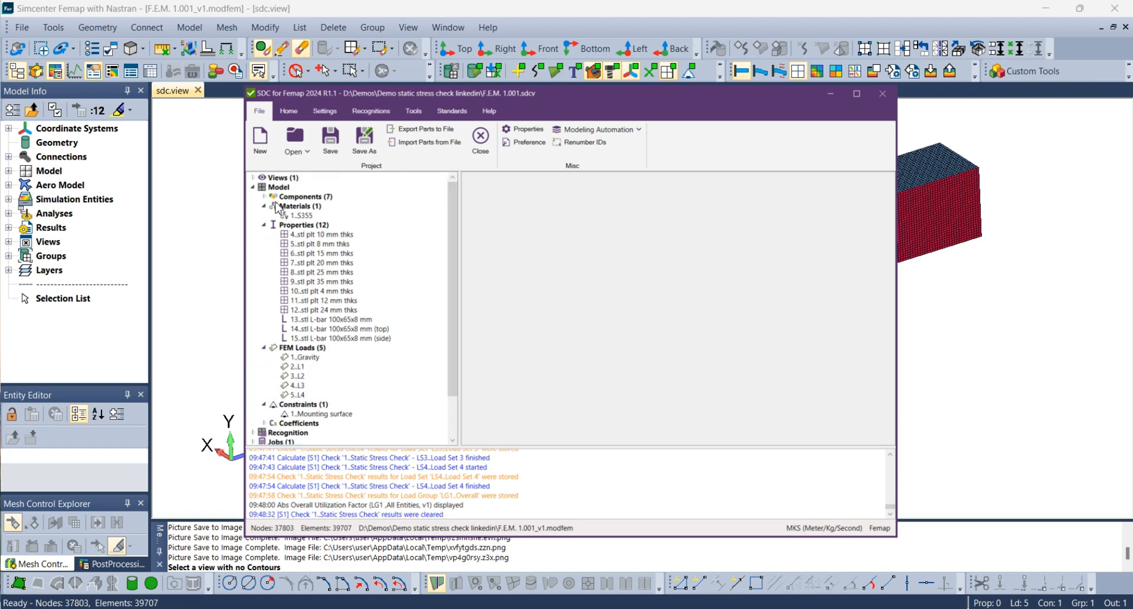
pyautogui.click(254, 187)
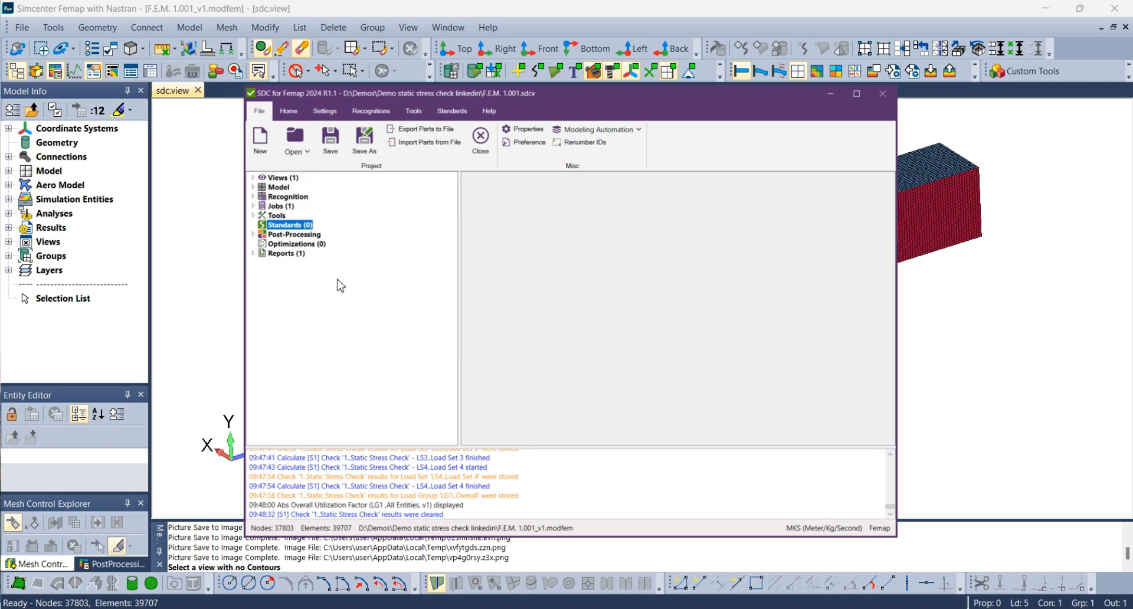
# Review the individual loads of Job 1, including the settings of the Gravity load on the mounting surface.
pyautogui.click(253, 206)
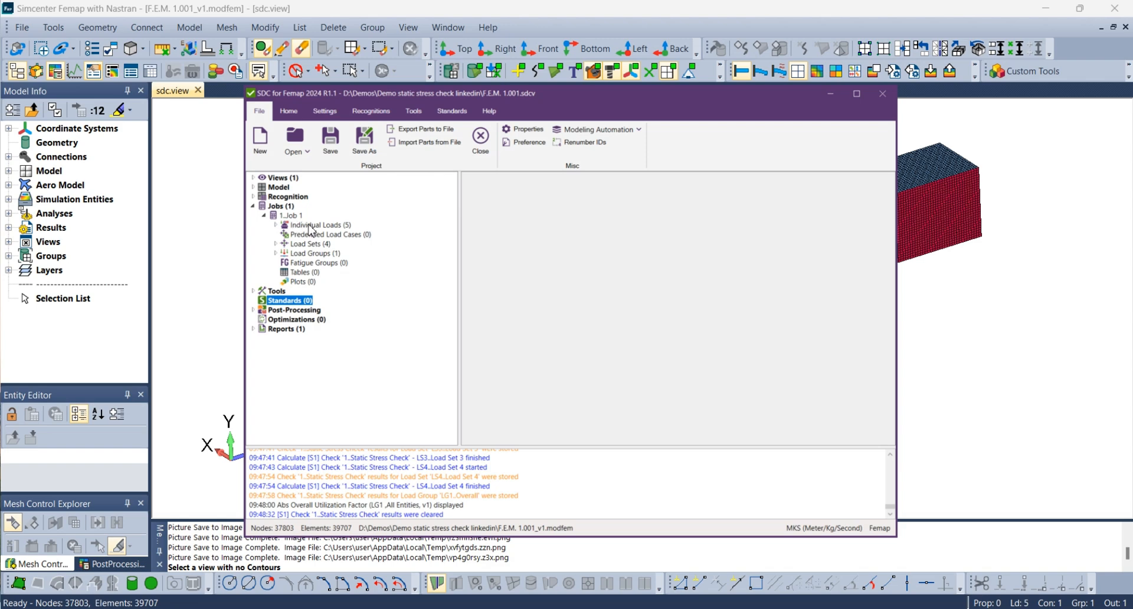
pyautogui.click(276, 224)
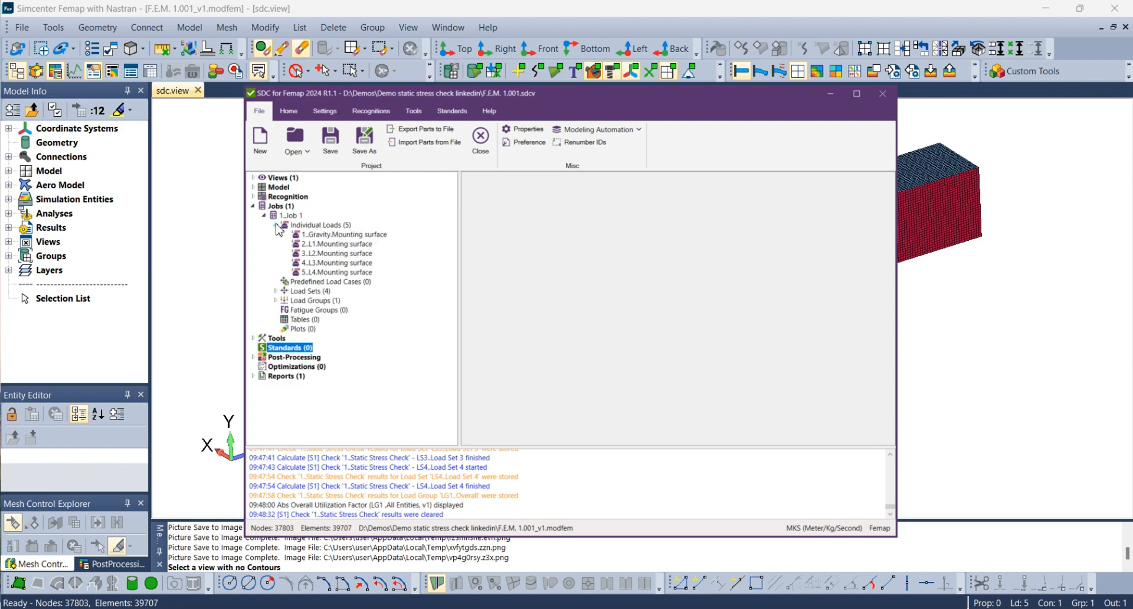
pyautogui.click(332, 235)
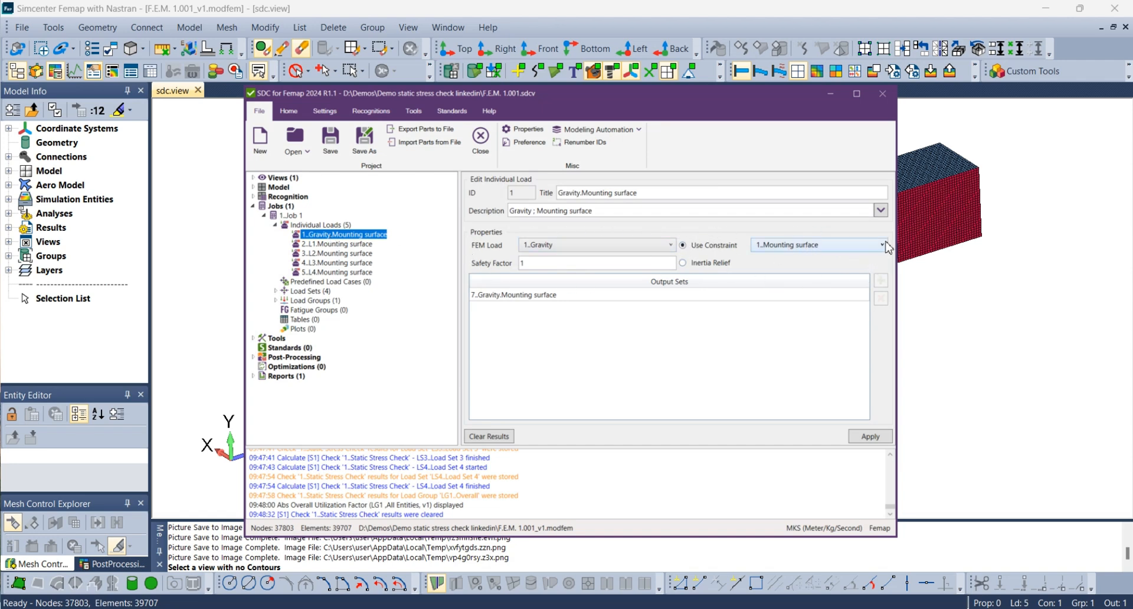
pyautogui.click(275, 225)
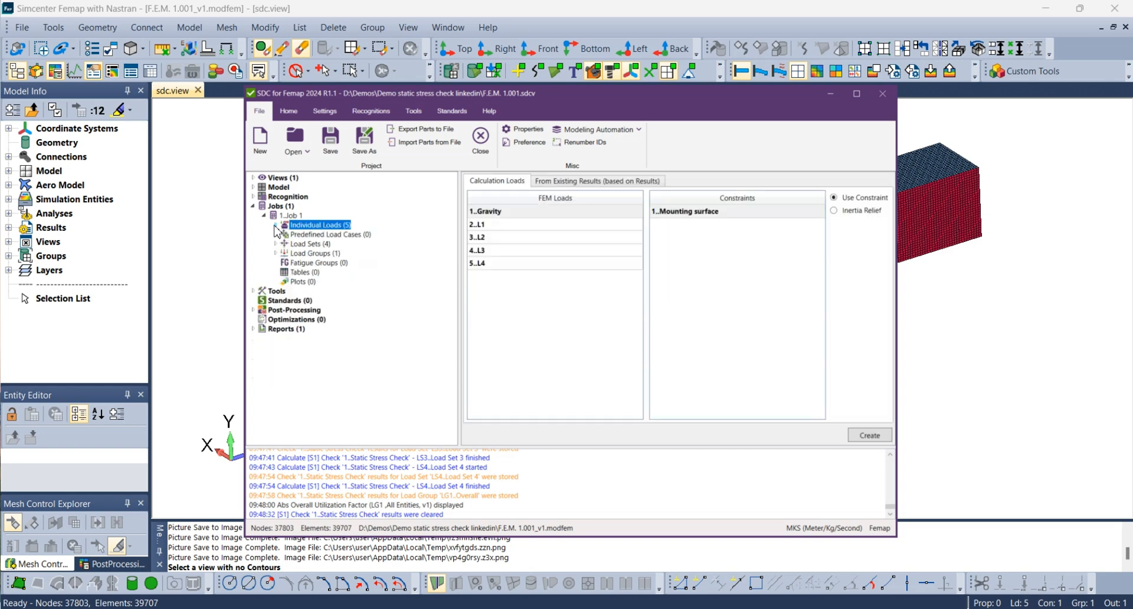
# Review the load factors of Job 1's load sets in the multiple-load-set table and the contents of the Overall load group.
pyautogui.click(275, 244)
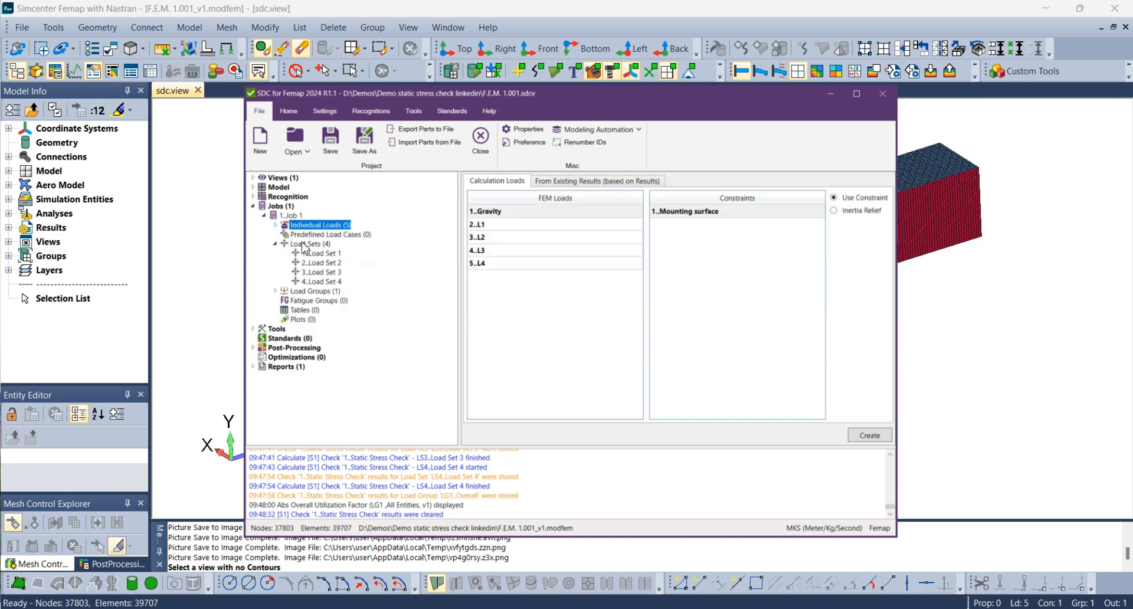
pyautogui.click(313, 243)
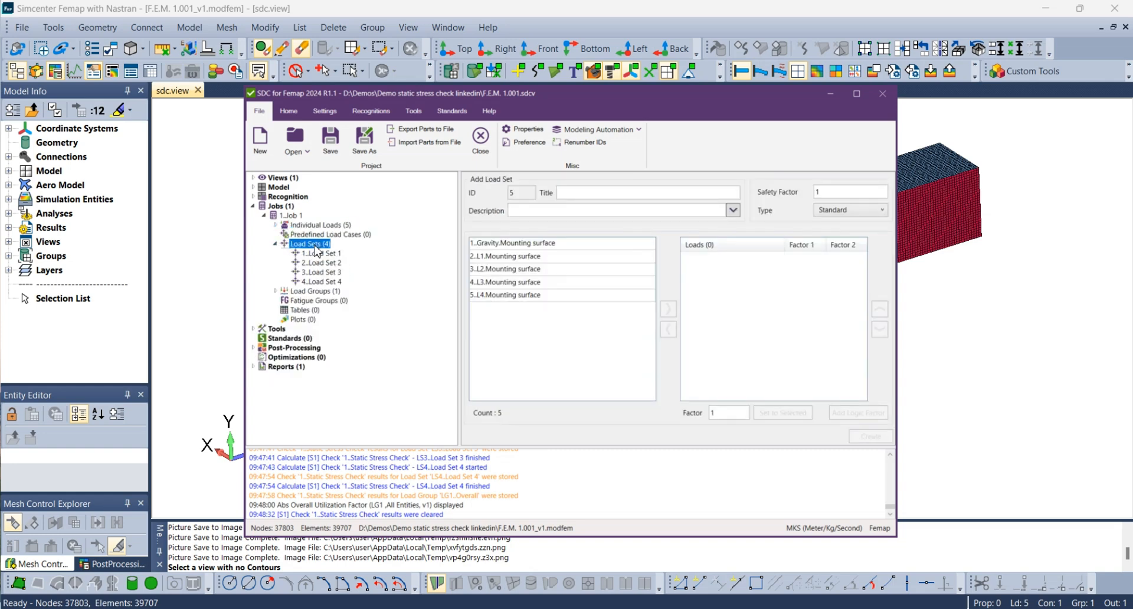
pyautogui.rightClick(317, 249)
pyautogui.click(354, 254)
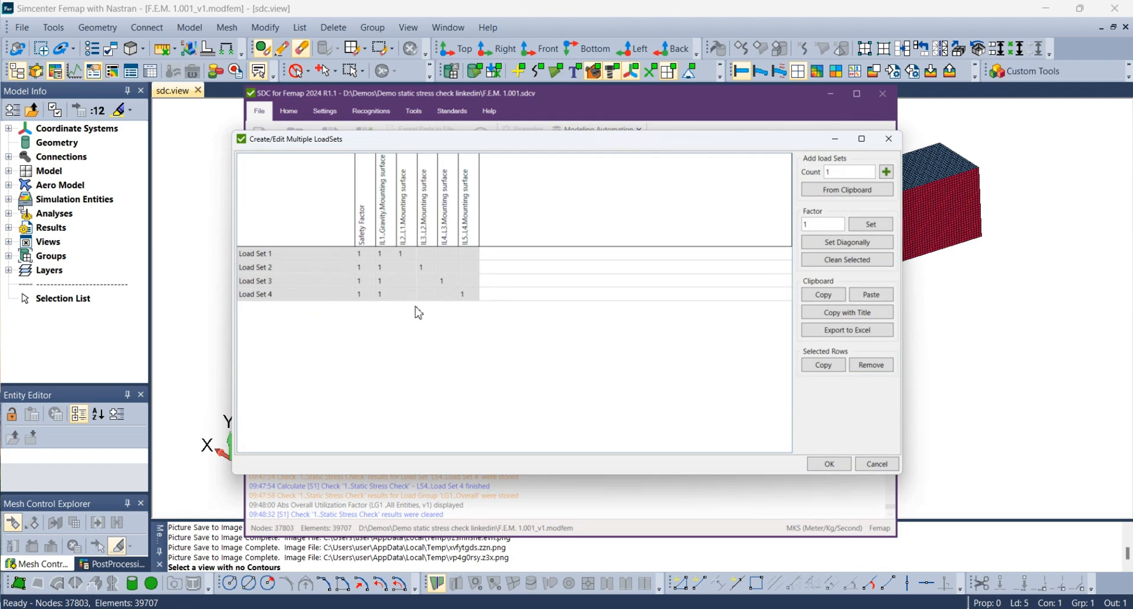
pyautogui.click(829, 464)
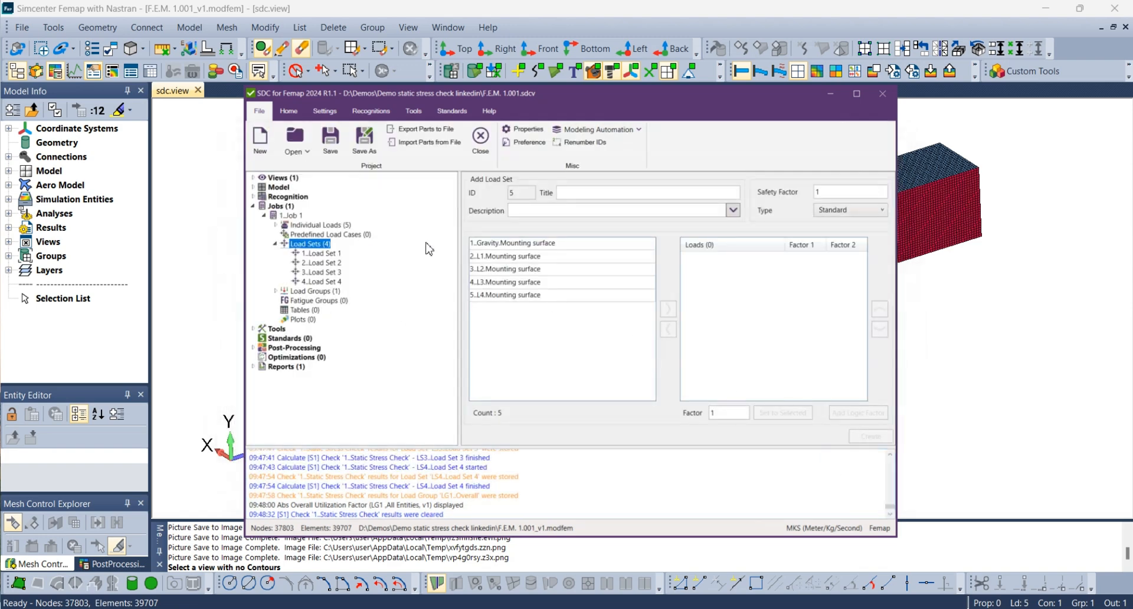
pyautogui.click(276, 292)
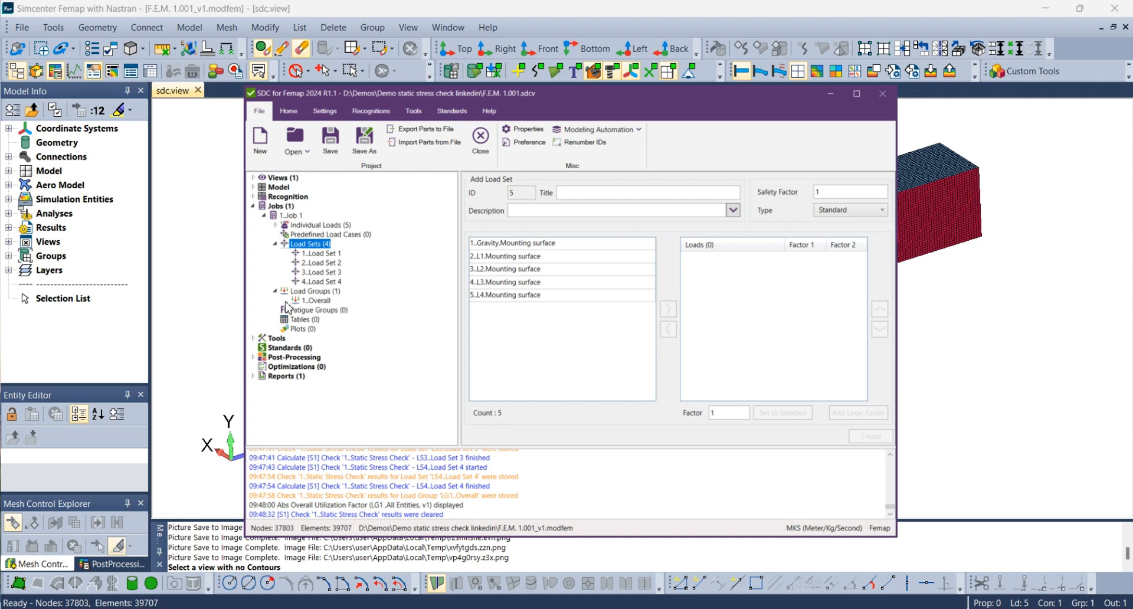
pyautogui.click(319, 301)
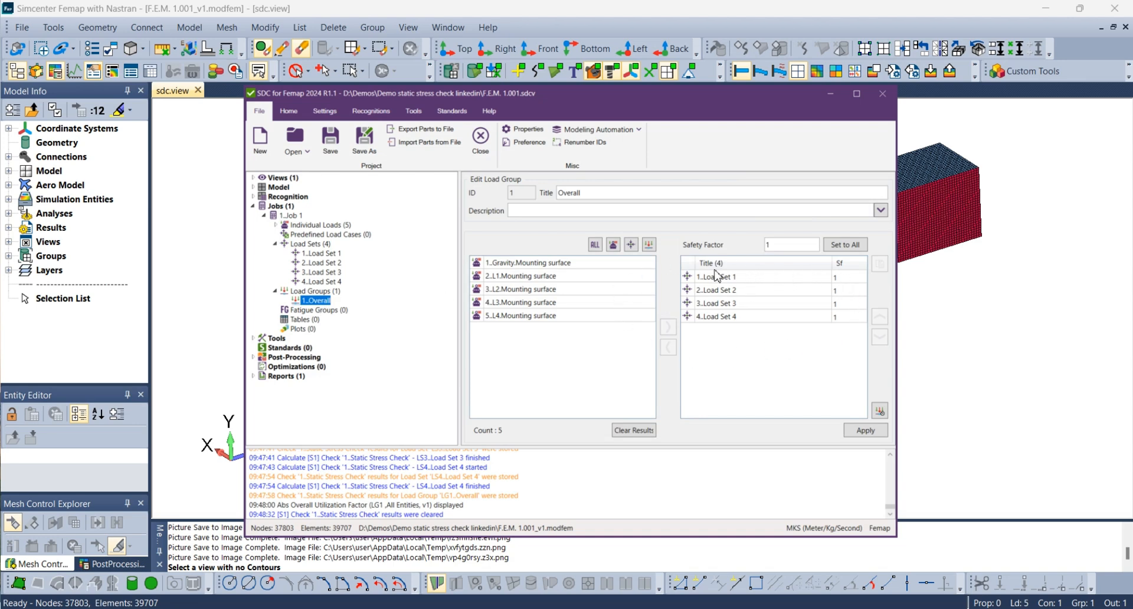
pyautogui.rightClick(288, 353)
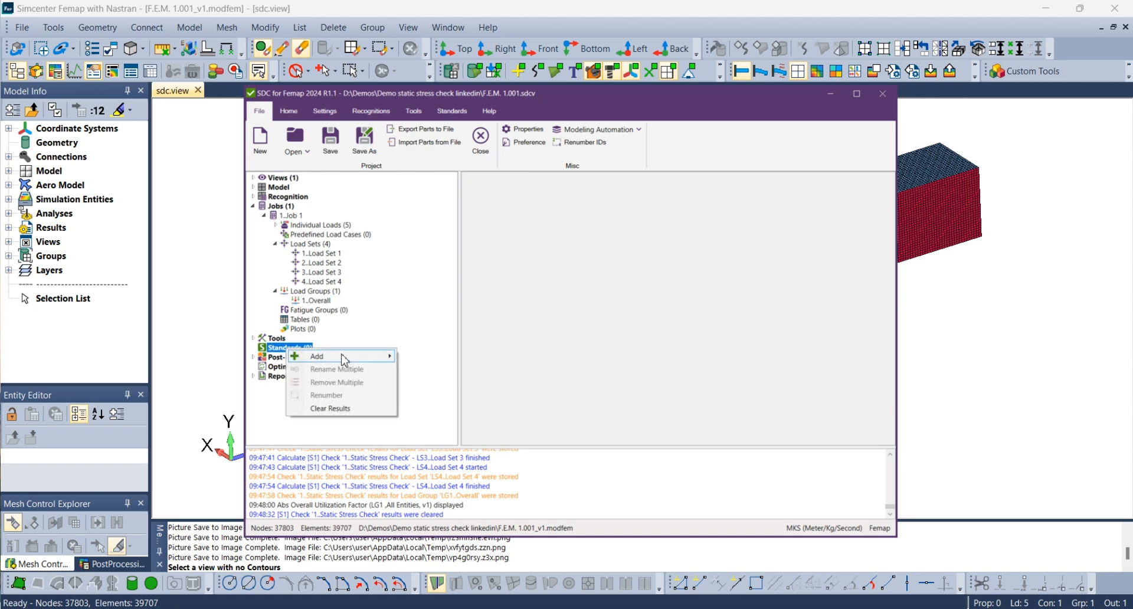
pyautogui.moveTo(343, 357)
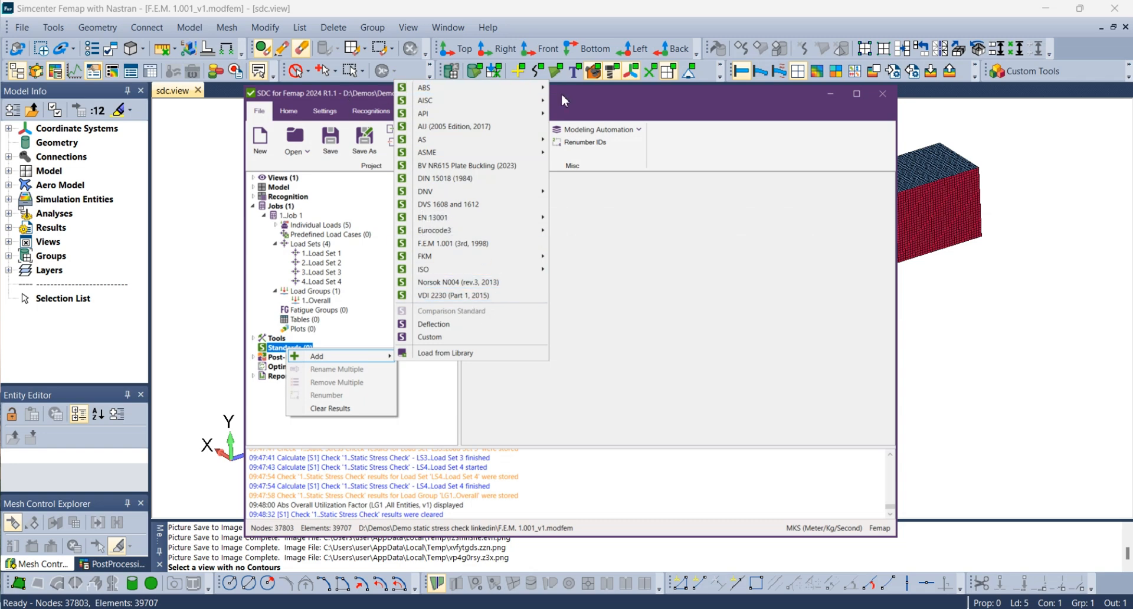
pyautogui.click(576, 88)
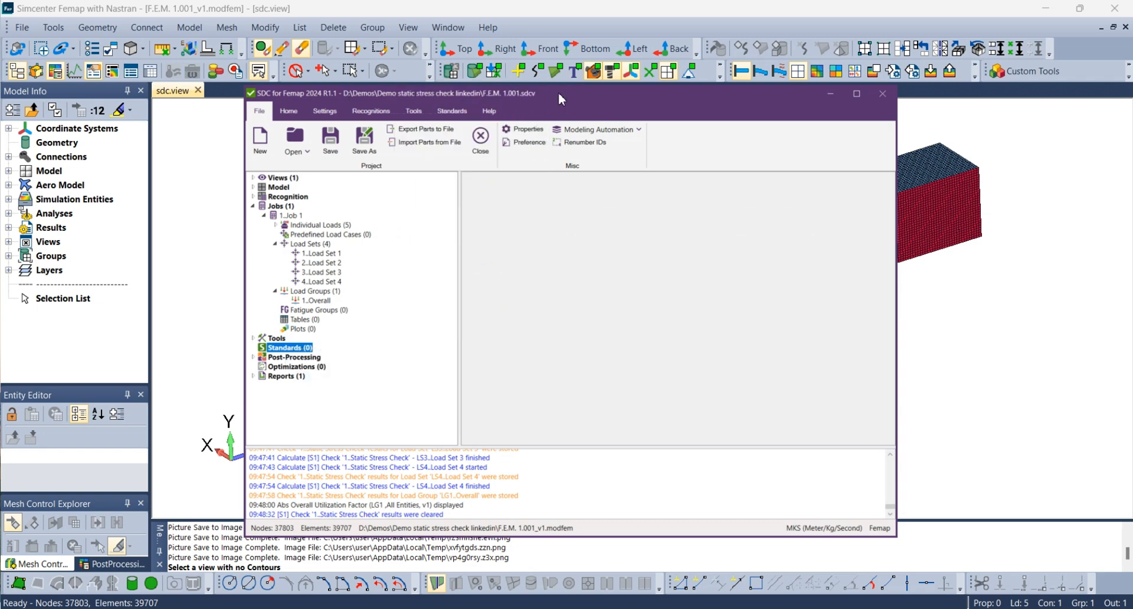
# Add the EN 13001 Fatigue (2018) standard for all entities, filled in with the standard custom settings.
pyautogui.click(454, 112)
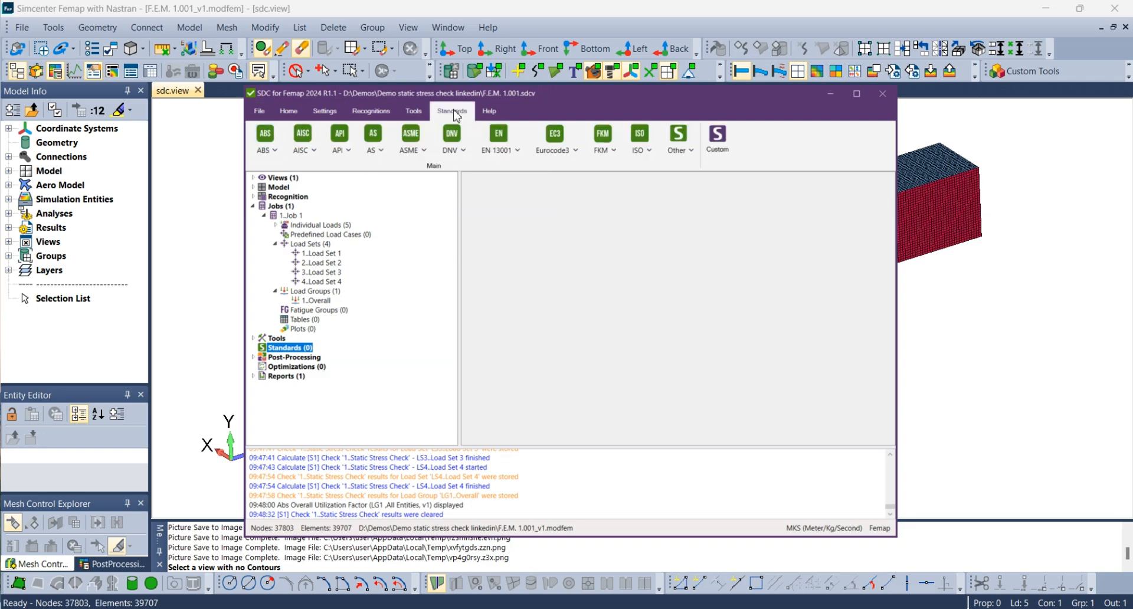
pyautogui.click(520, 157)
pyautogui.click(524, 165)
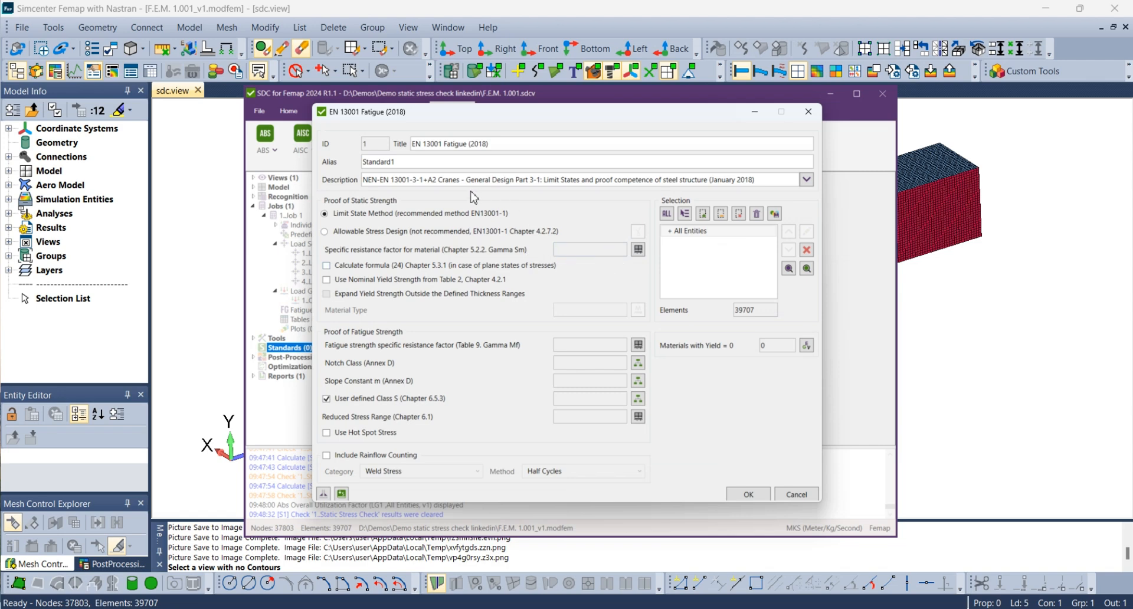
pyautogui.click(343, 494)
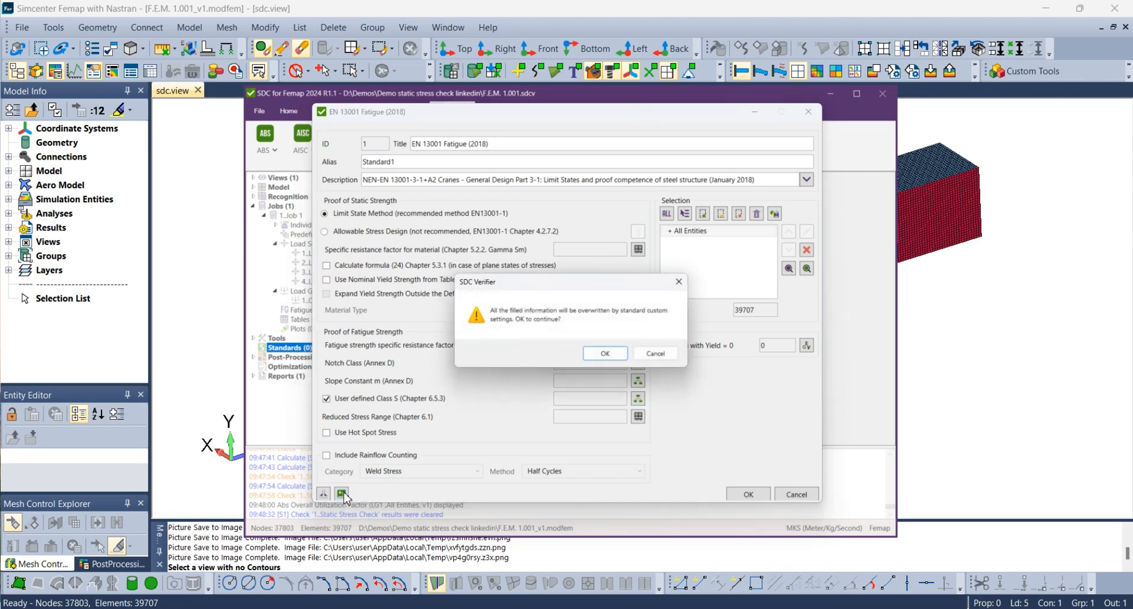
pyautogui.click(616, 355)
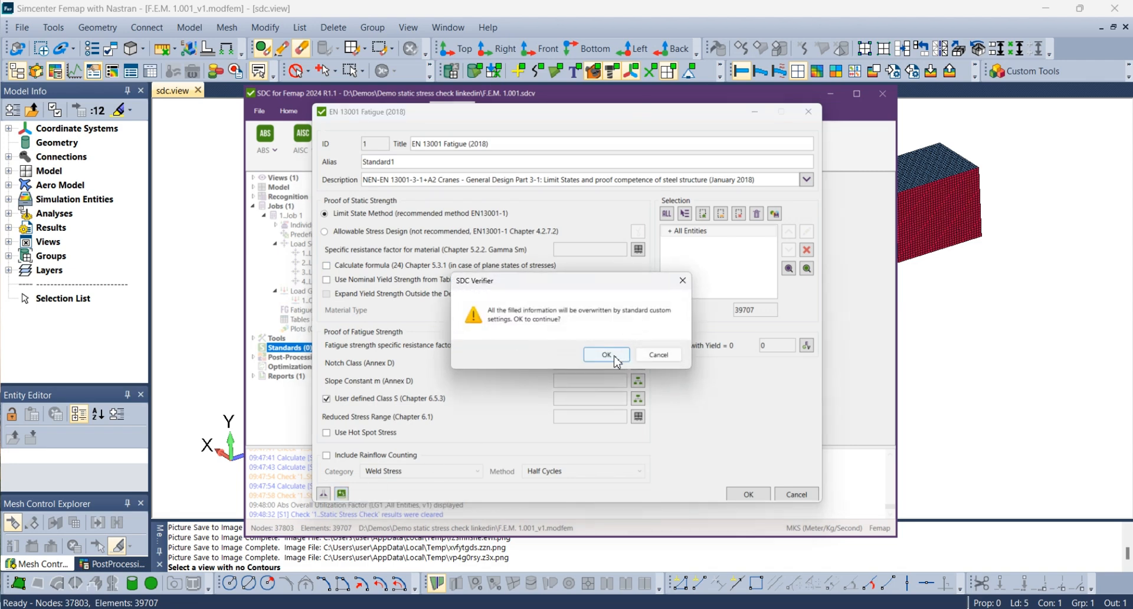
pyautogui.click(748, 495)
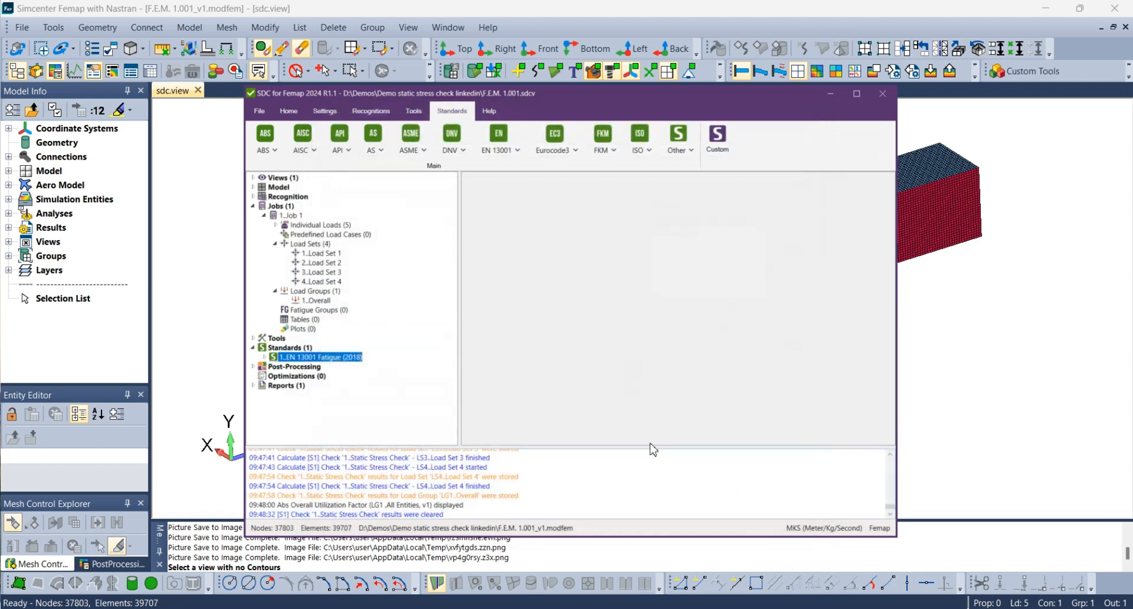
# Start a contour plot for the Static Stress Check of the EN 13001 Fatigue (2018) standard.
pyautogui.click(264, 357)
pyautogui.click(275, 376)
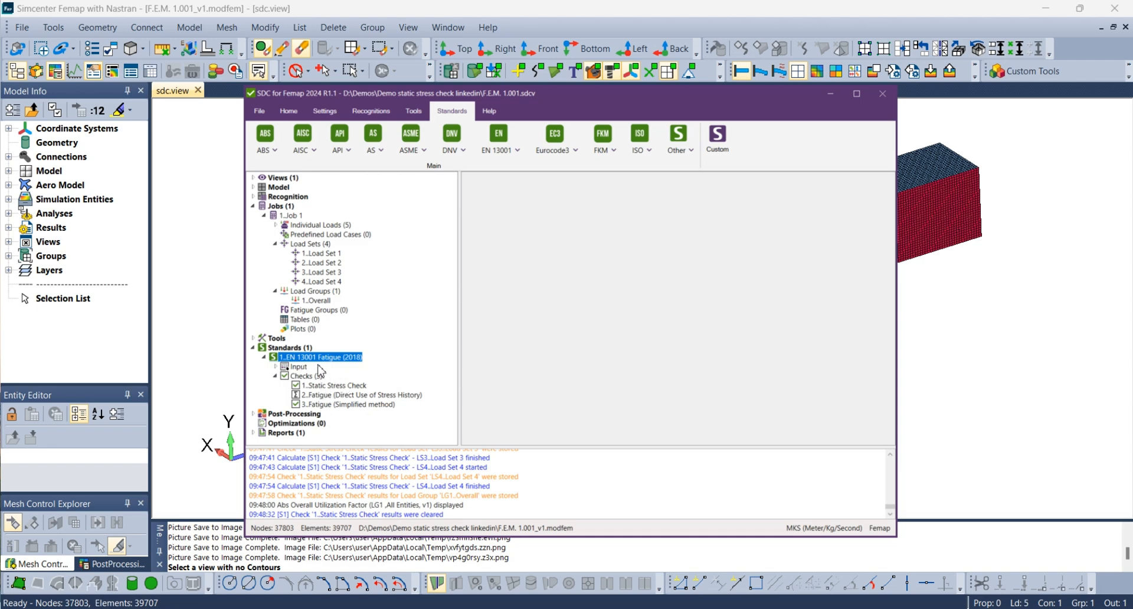
pyautogui.rightClick(336, 388)
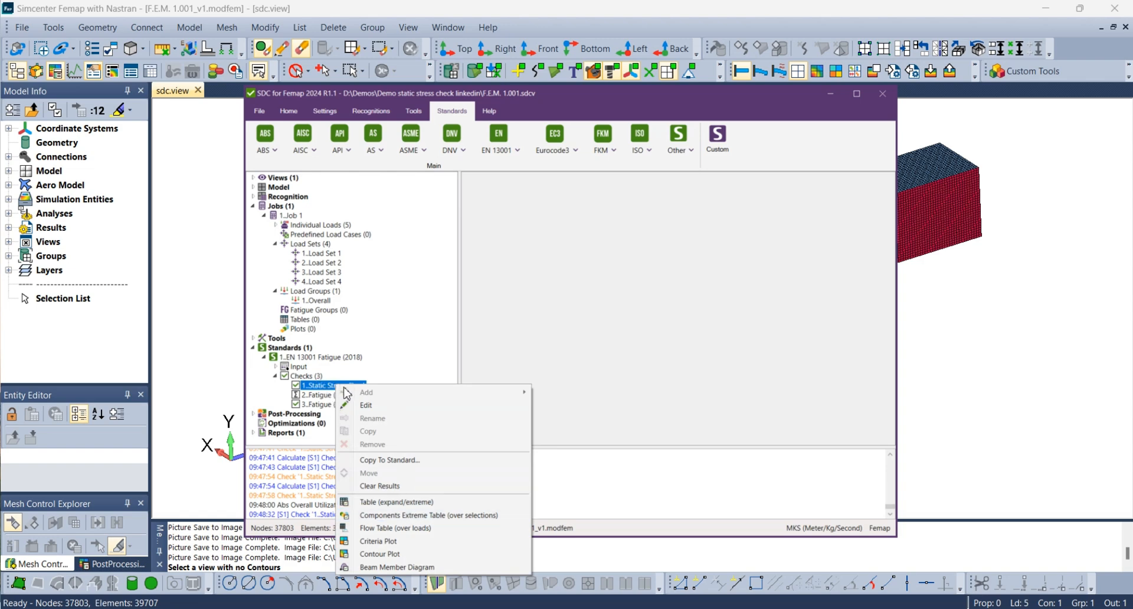
pyautogui.click(389, 556)
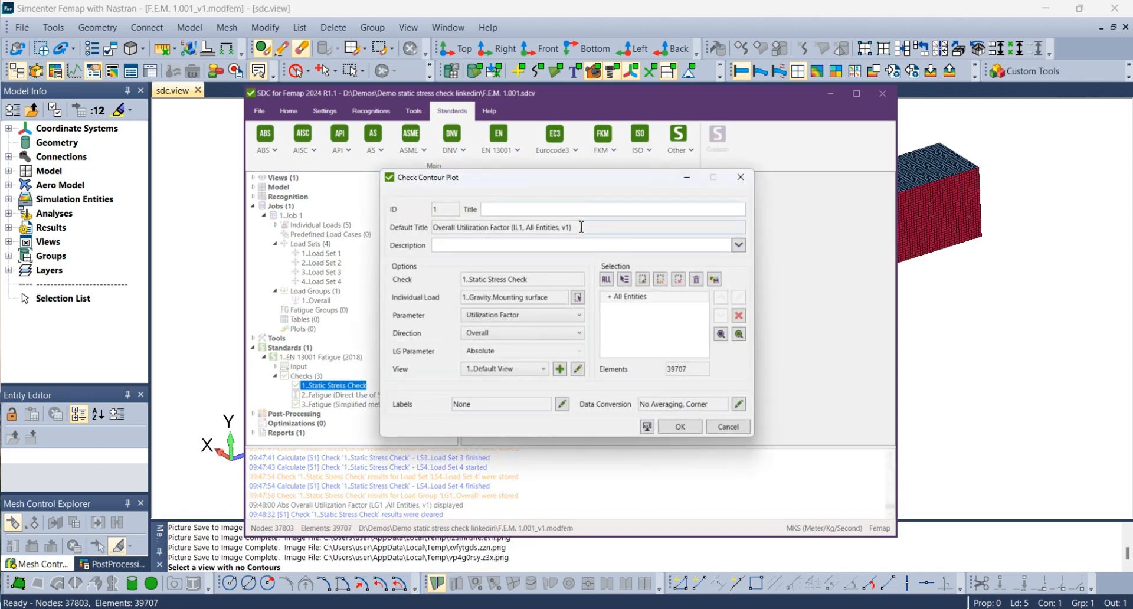
# Set the contour plot's load to the Overall load group.
pyautogui.click(579, 298)
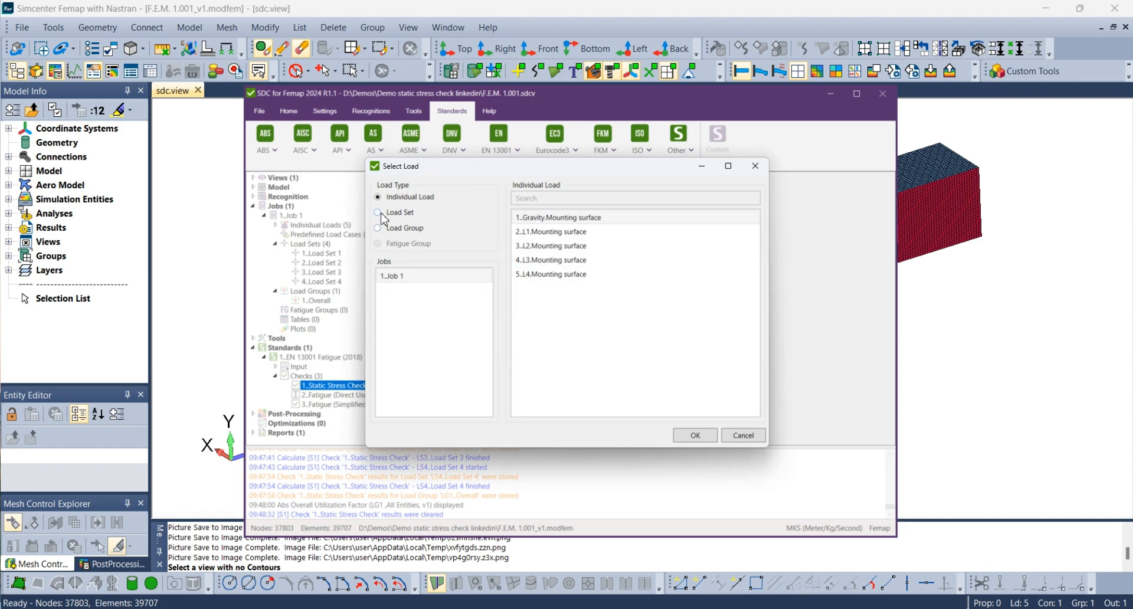
pyautogui.click(379, 212)
pyautogui.click(381, 229)
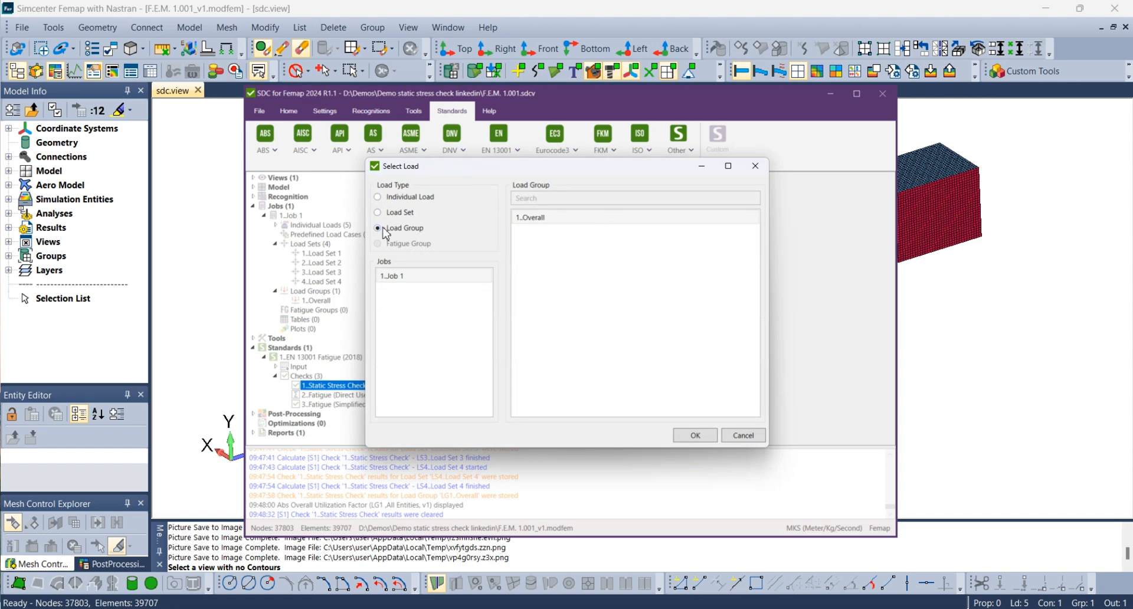
pyautogui.click(534, 218)
pyautogui.click(696, 435)
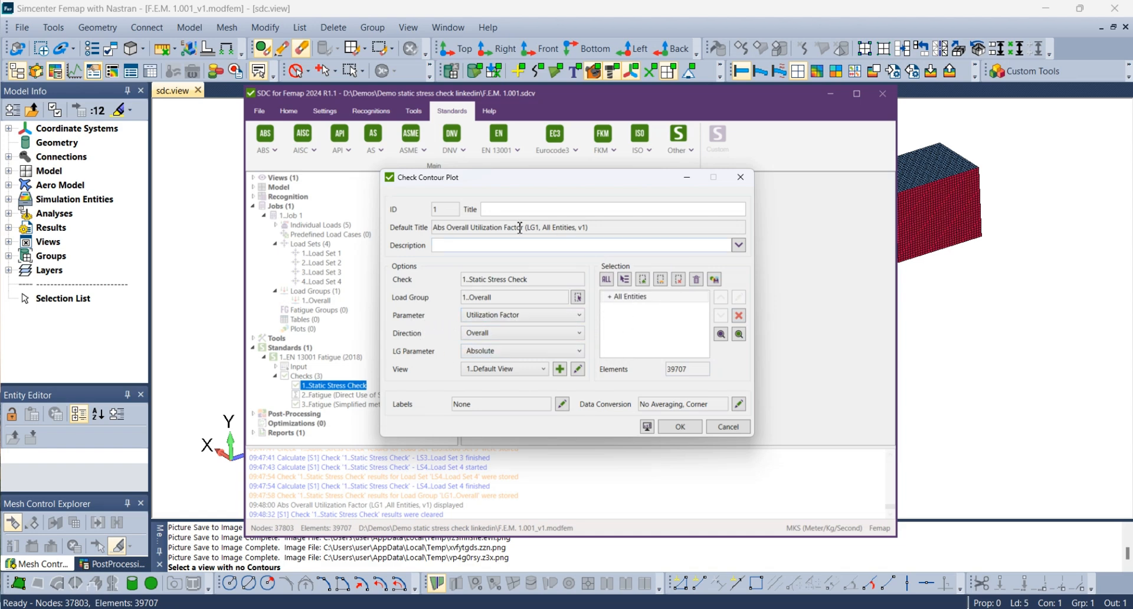
# Display the absolute overall utilization factor plot for all entities and inspect the highly utilized area near the support.
pyautogui.click(648, 427)
pyautogui.click(675, 442)
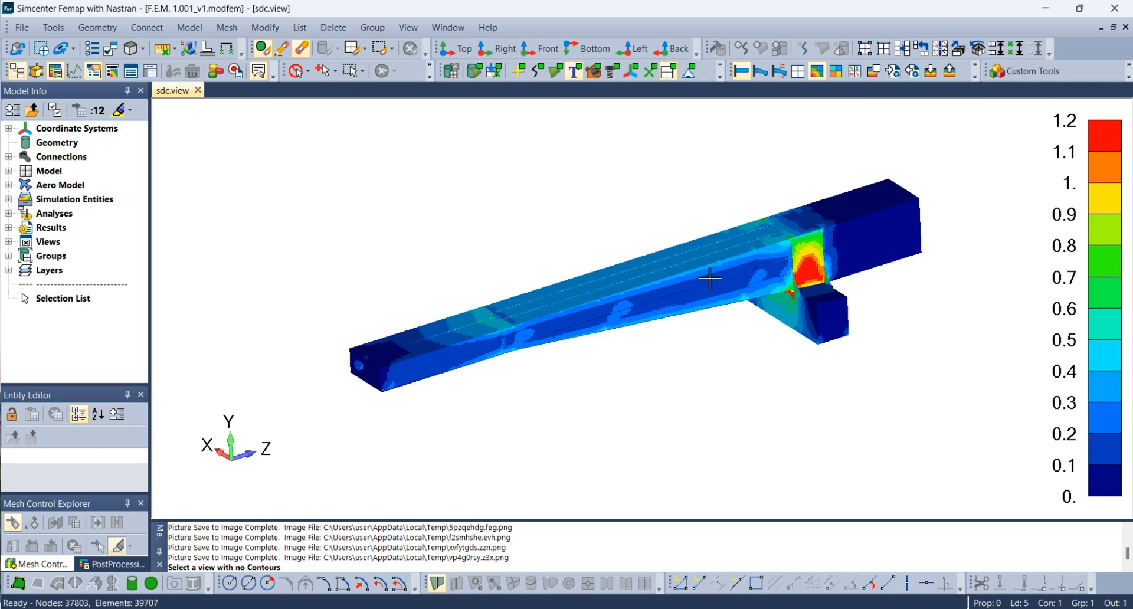
pyautogui.moveTo(710, 279); pyautogui.dragTo(726, 307, button='middle')
pyautogui.scroll(4, 842, 271)
pyautogui.moveTo(807, 399); pyautogui.dragTo(944, 231, button='middle')
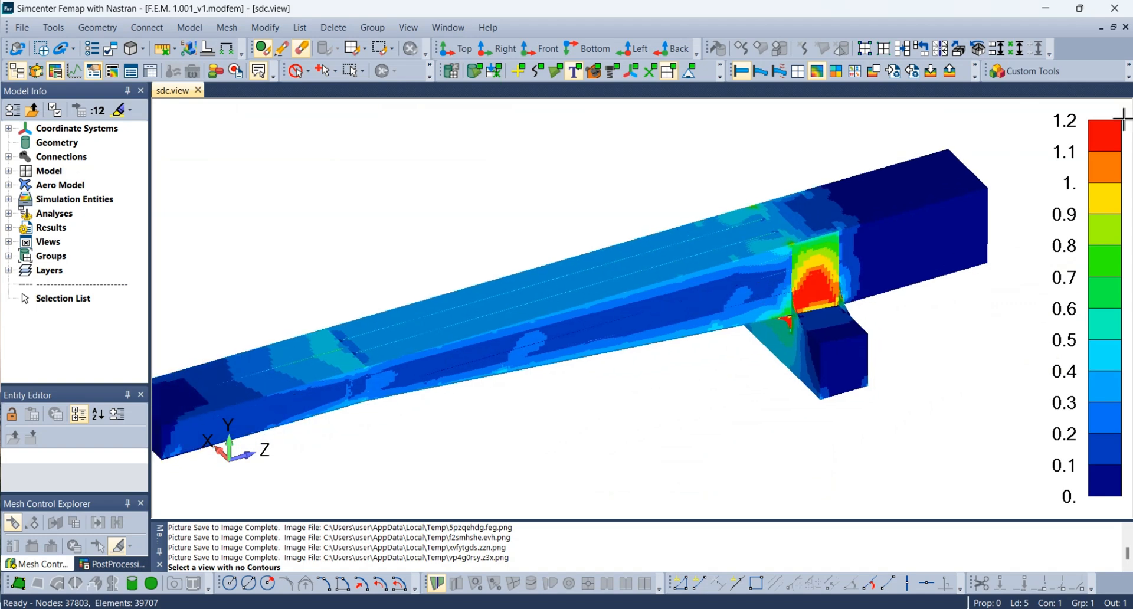
pyautogui.scroll(-2, 663, 283)
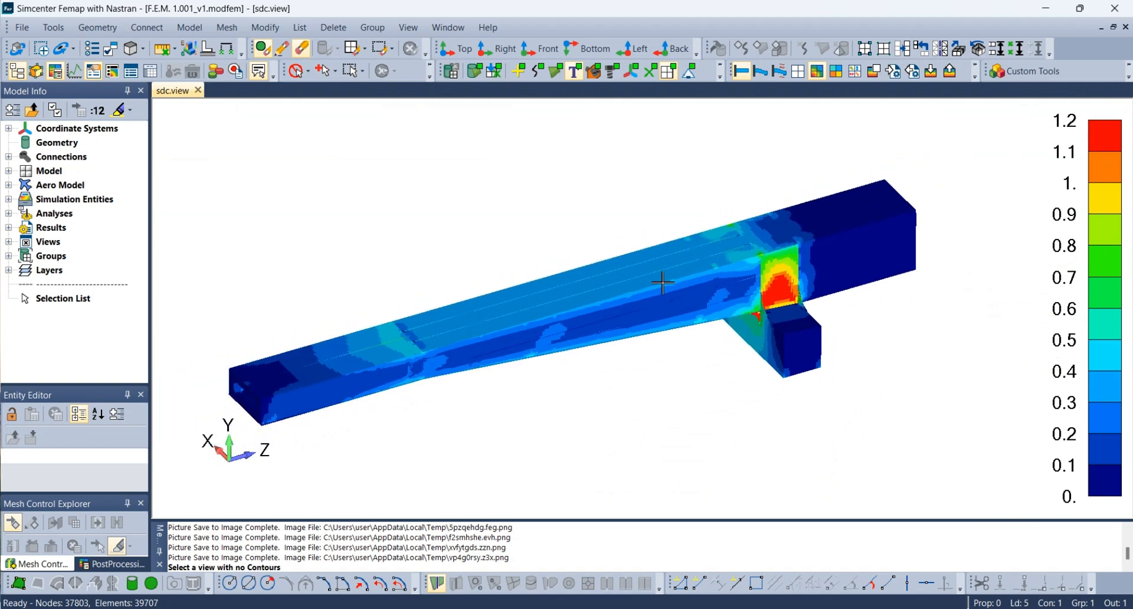
pyautogui.moveTo(663, 284); pyautogui.dragTo(742, 328, button='middle')
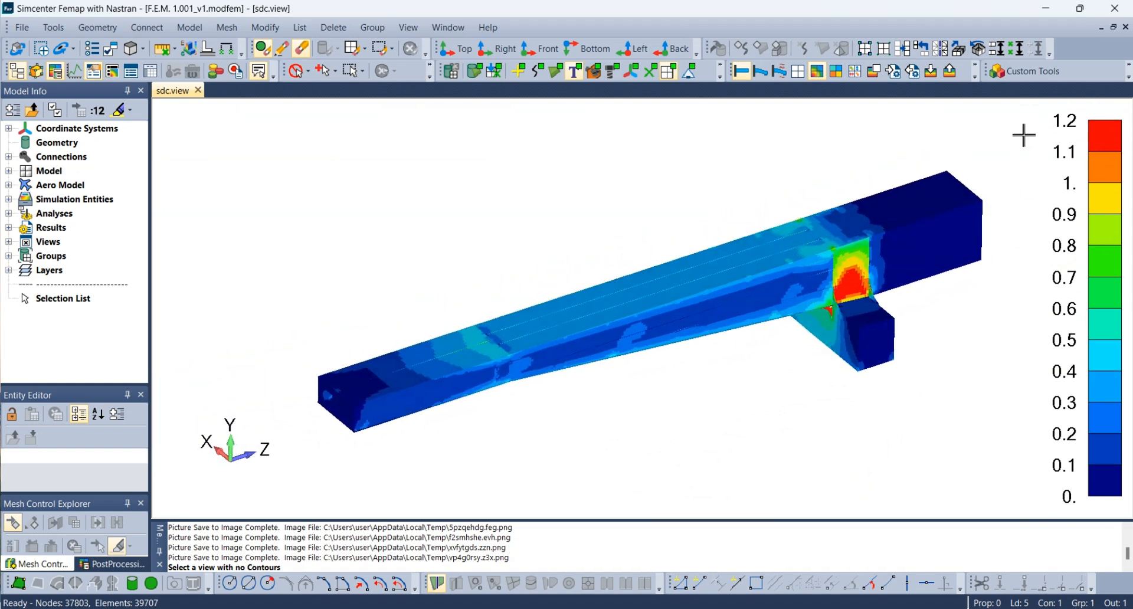
# Switch back to SDC for Femap, save the utilization factor contour plot and expand the Static Stress Check.
pyautogui.click(127, 608)
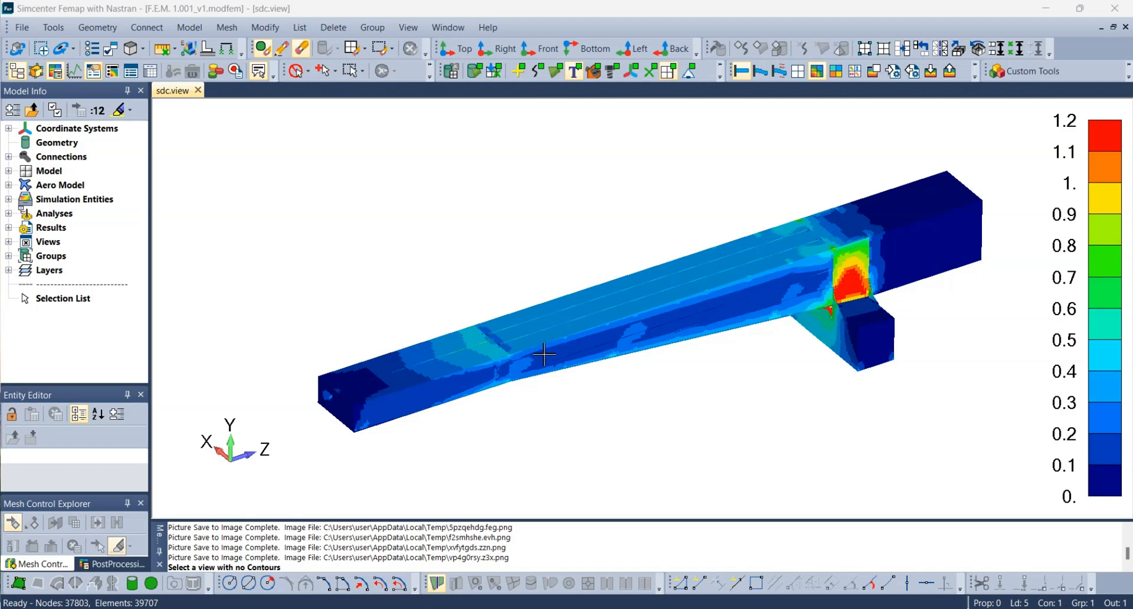
pyautogui.moveTo(775, 607)
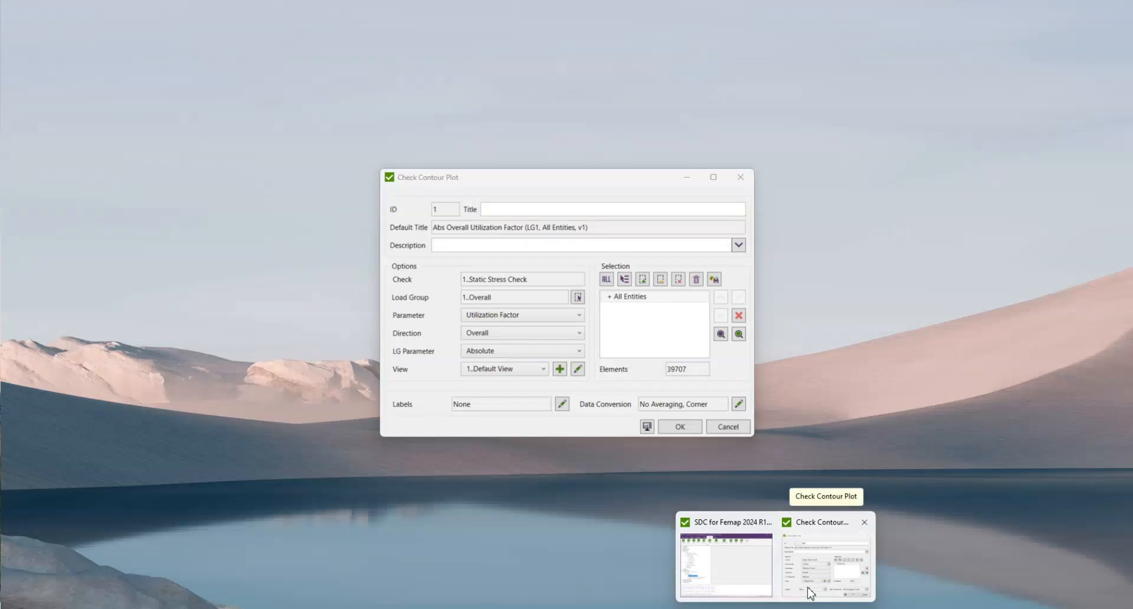
pyautogui.click(810, 592)
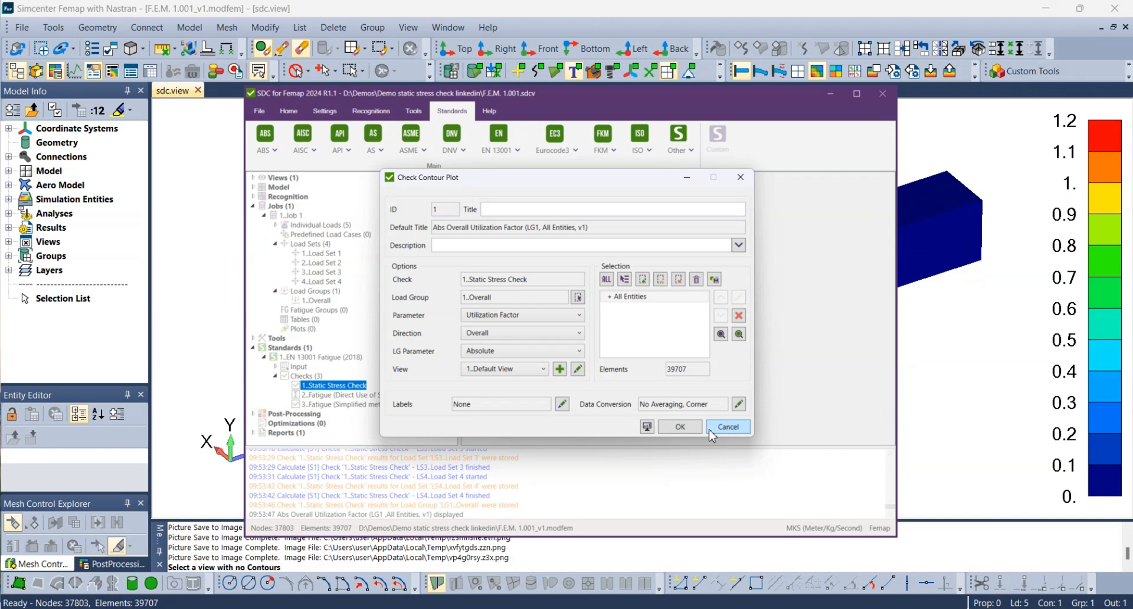
pyautogui.click(681, 427)
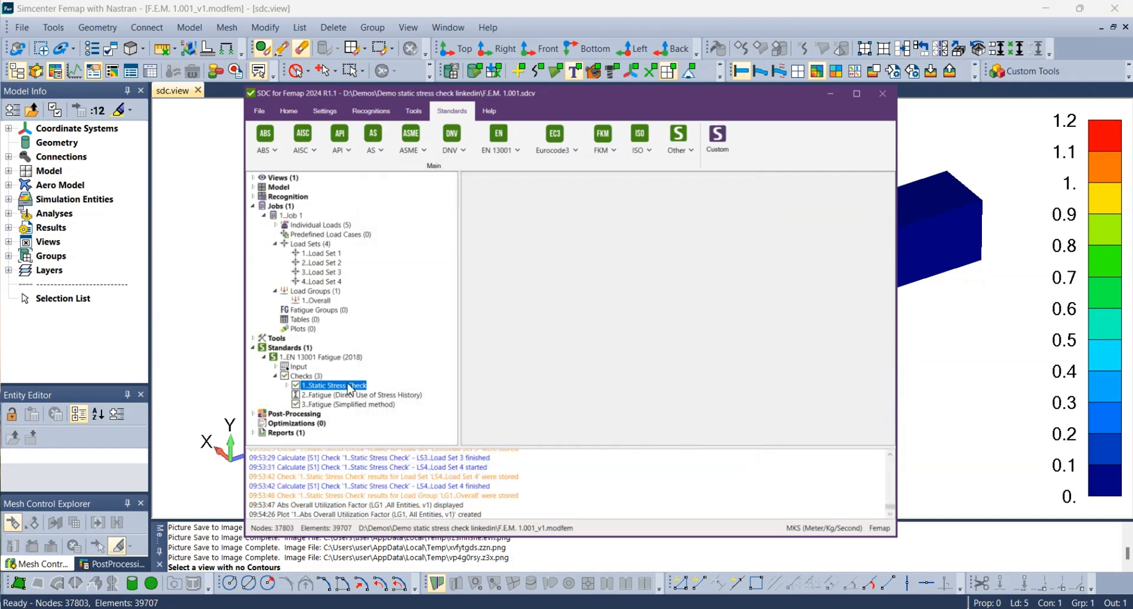
pyautogui.doubleClick(305, 387)
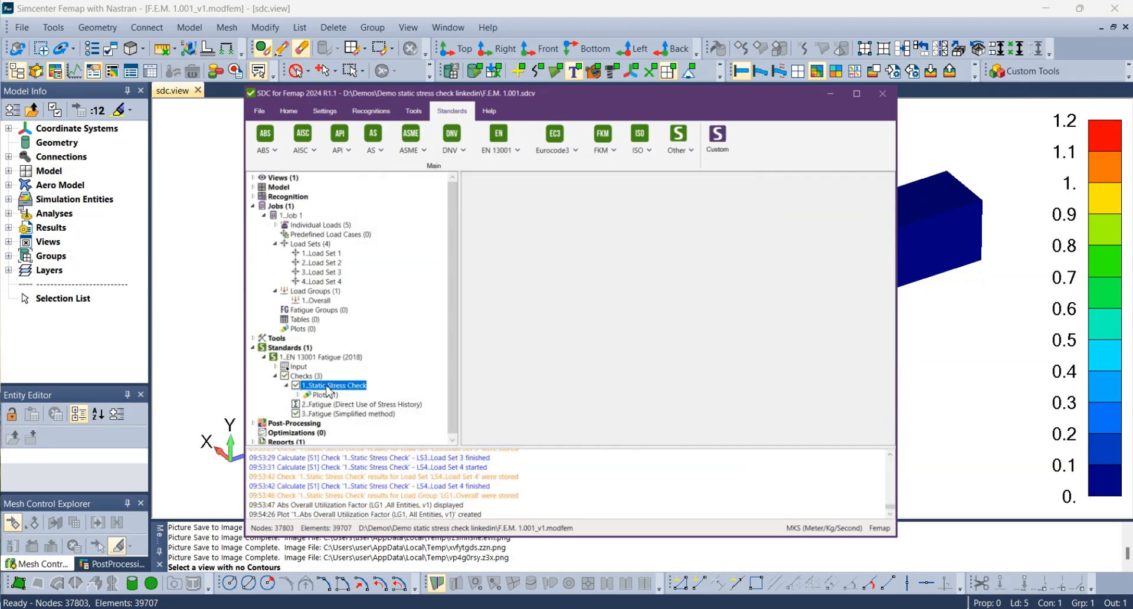
# Start an expand/extreme table for the Static Stress Check and set its load to the Overall load group.
pyautogui.rightClick(327, 387)
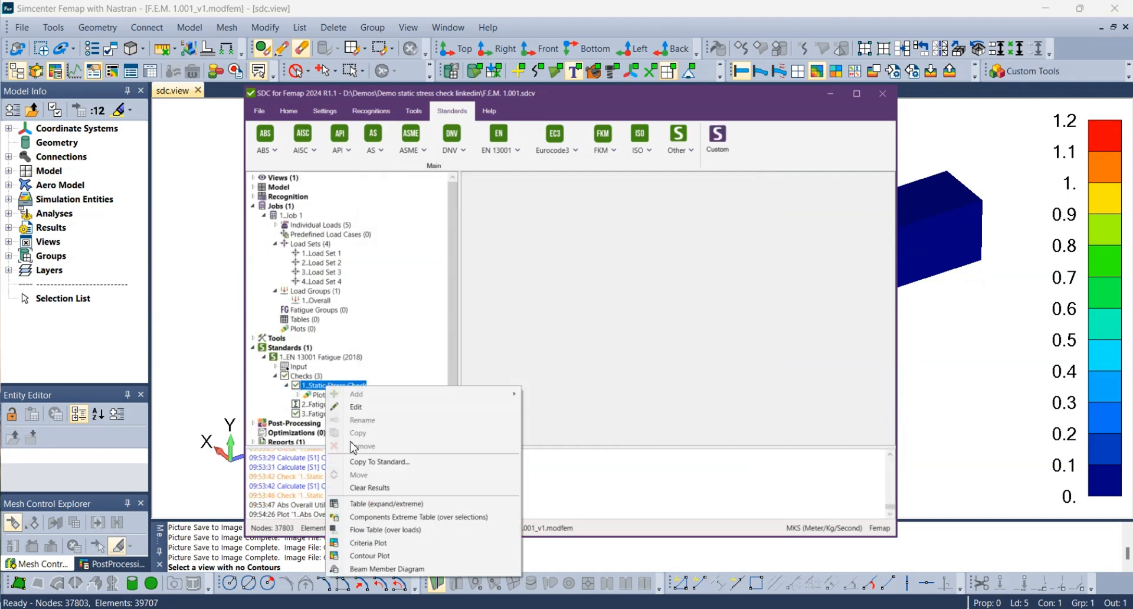
pyautogui.click(370, 505)
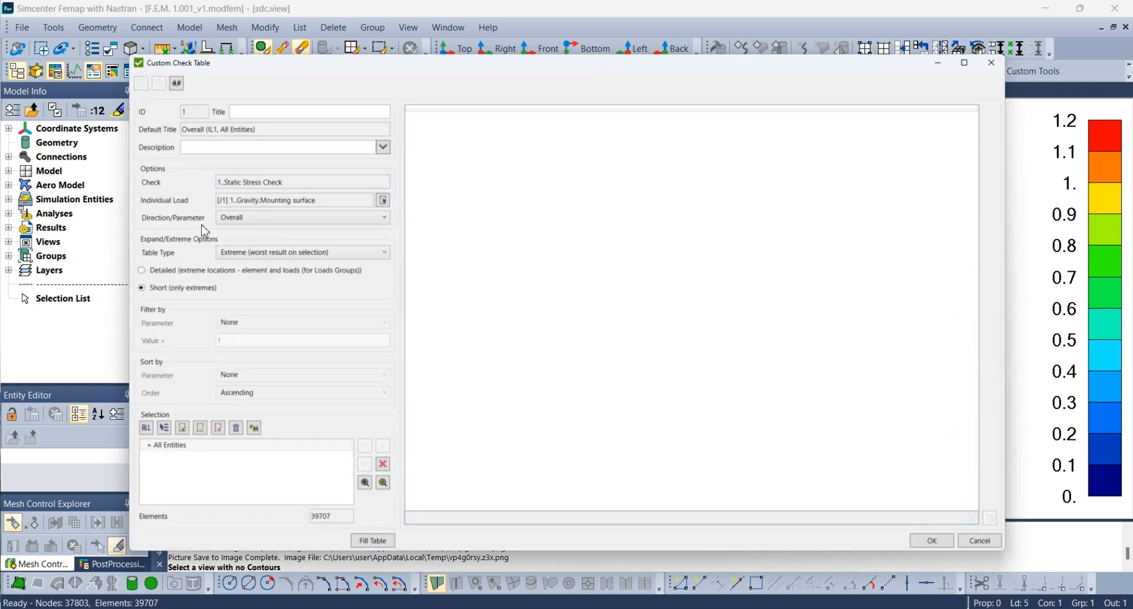
pyautogui.click(383, 201)
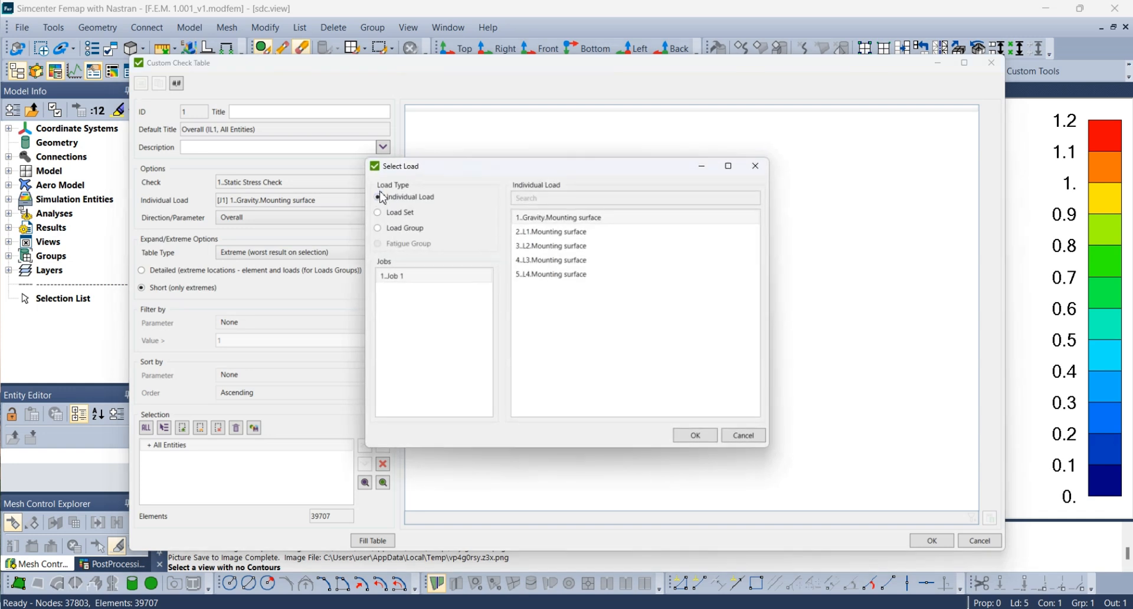
pyautogui.click(378, 229)
pyautogui.click(526, 217)
pyautogui.click(695, 436)
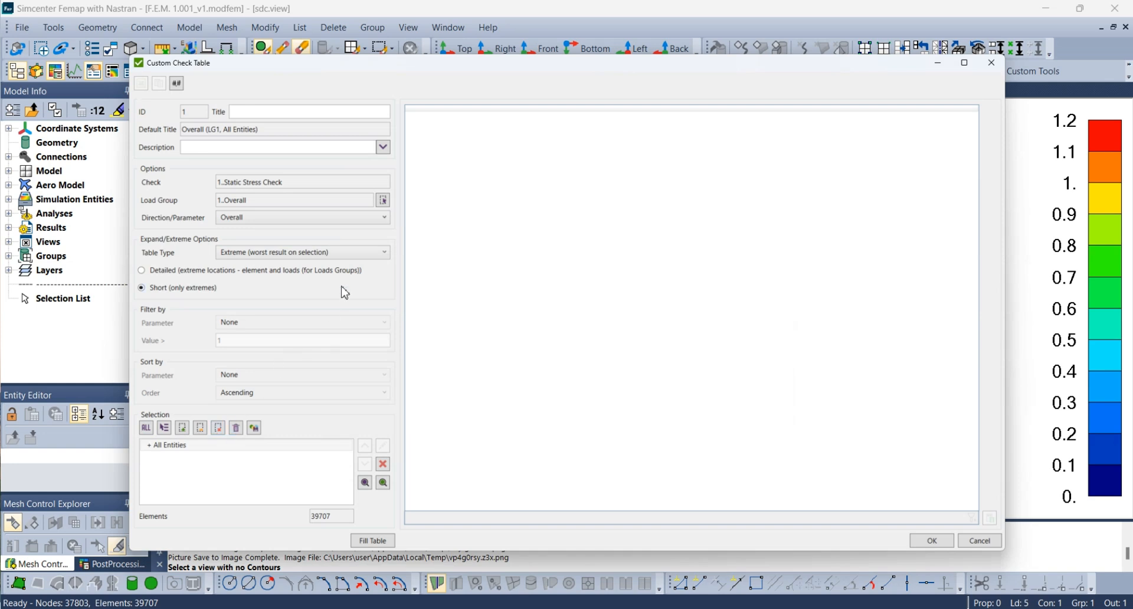
# Set the table type to Expand (results on each node/element), fill the table for all entities, review it and save it.
pyautogui.click(386, 254)
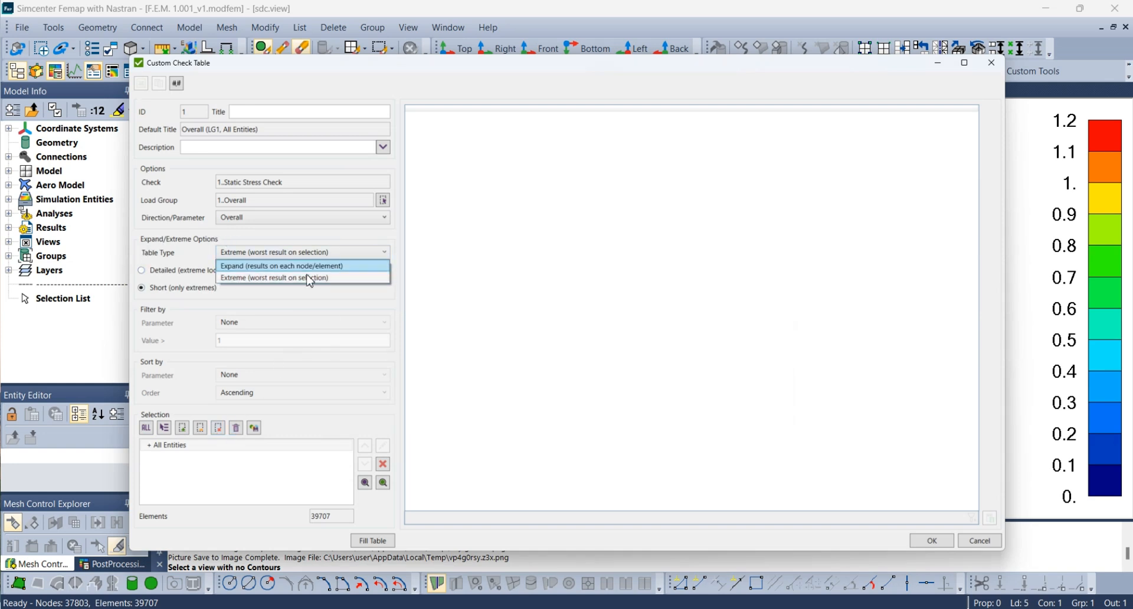
pyautogui.click(278, 263)
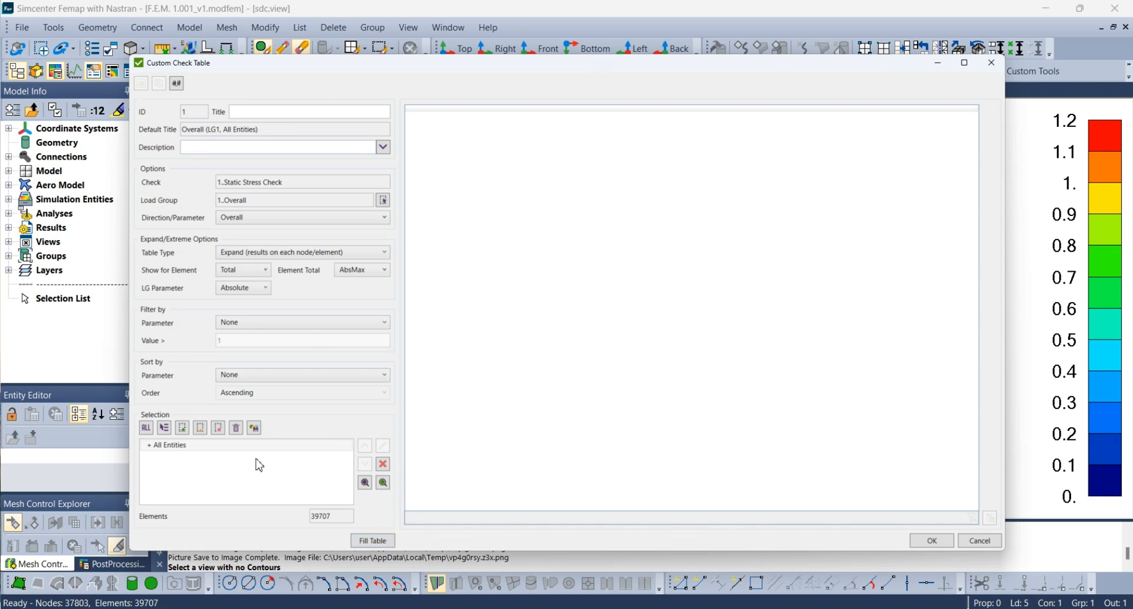
pyautogui.click(384, 543)
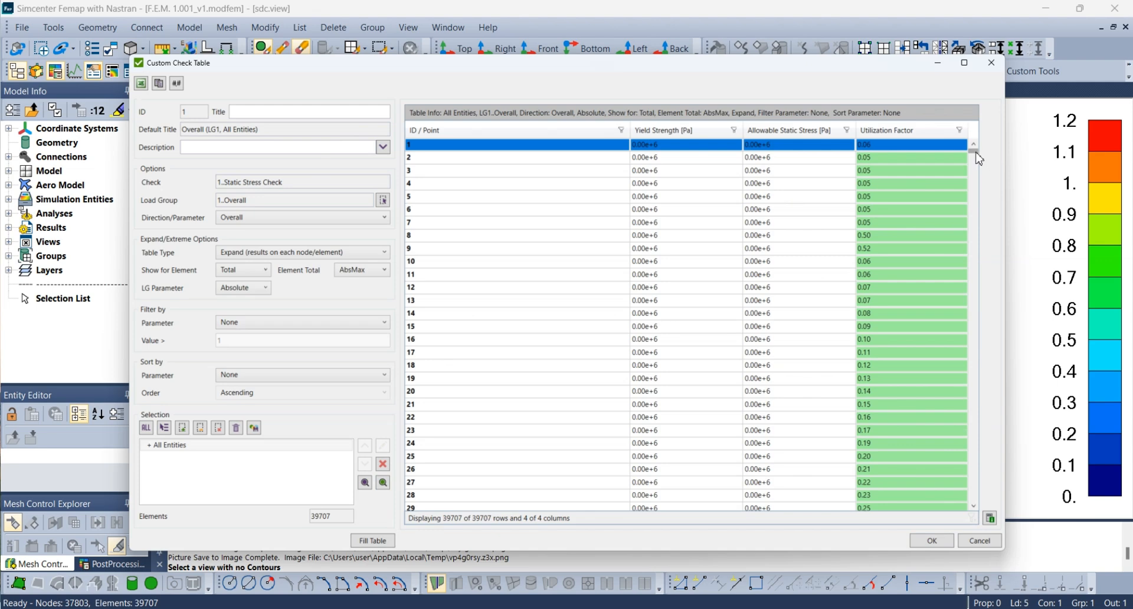
pyautogui.moveTo(978, 158); pyautogui.dragTo(971, 345)
pyautogui.click(928, 541)
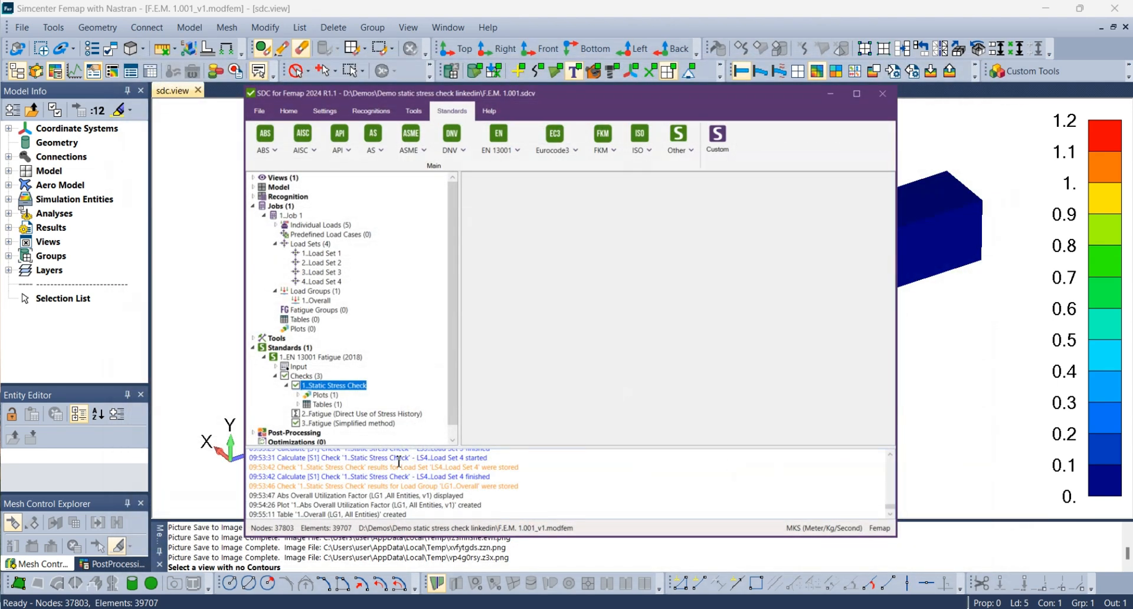